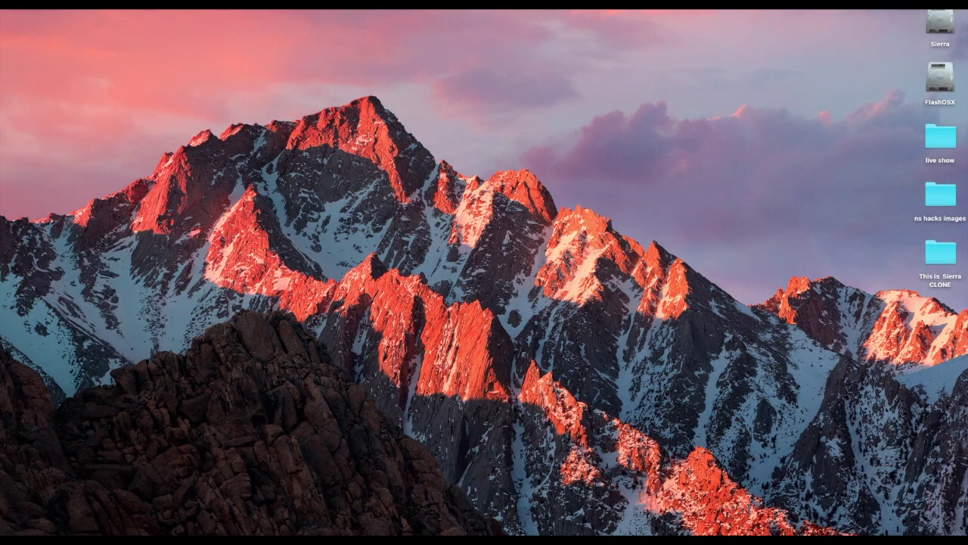
Open the About This Mac overview to view the installed memory
{"action": "left_click", "coordinate": [13, 5]}
{"action": "left_click", "coordinate": [268, 91]}
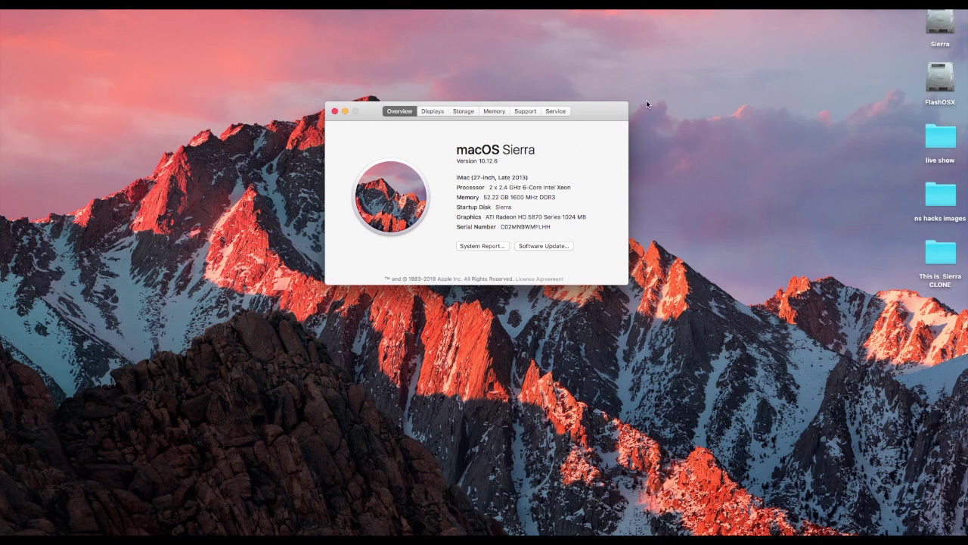
Launch Clover Configurator from the Applications folder and move its window fully into view
{"action": "mouse_move", "coordinate": [803, 527]}
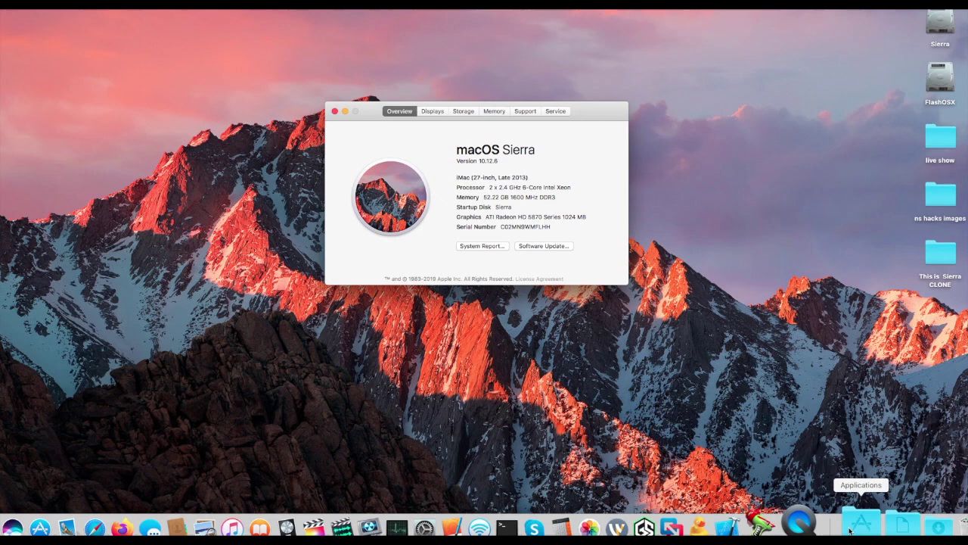
{"action": "left_click", "coordinate": [908, 525]}
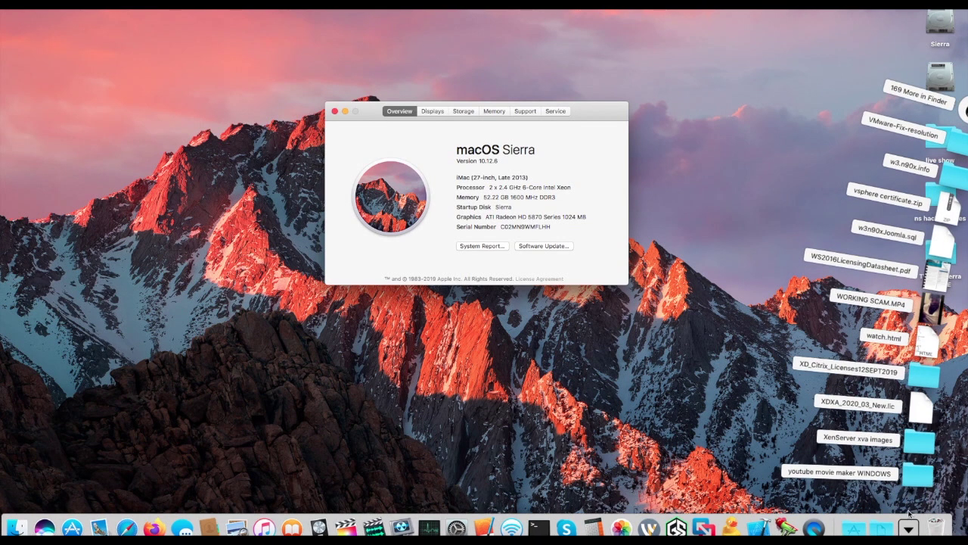
{"action": "left_click", "coordinate": [881, 527]}
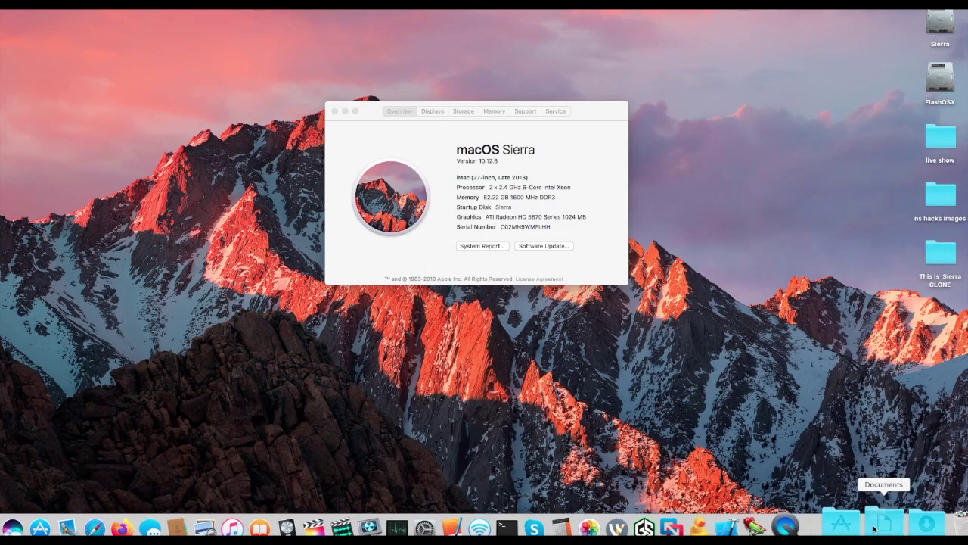
{"action": "left_click", "coordinate": [855, 527]}
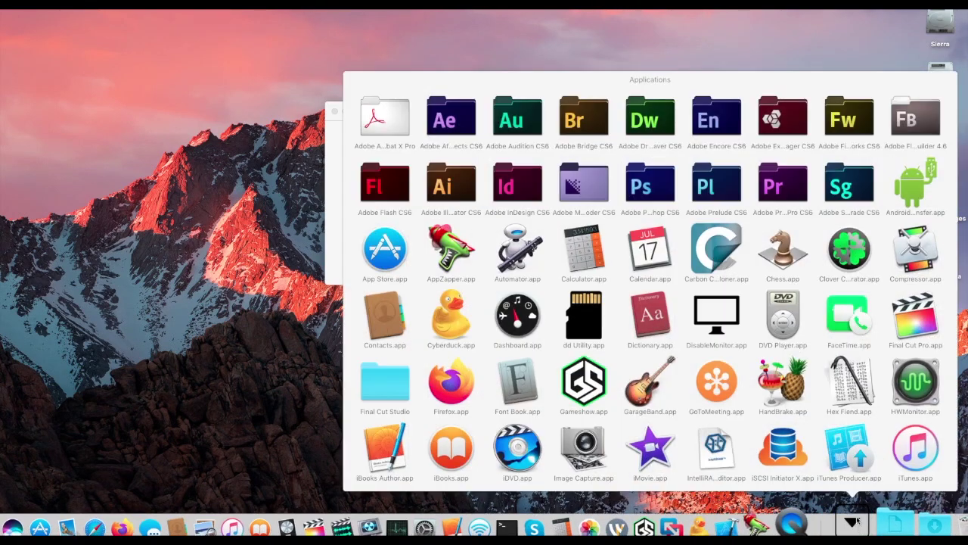
{"action": "key", "text": "Escape"}
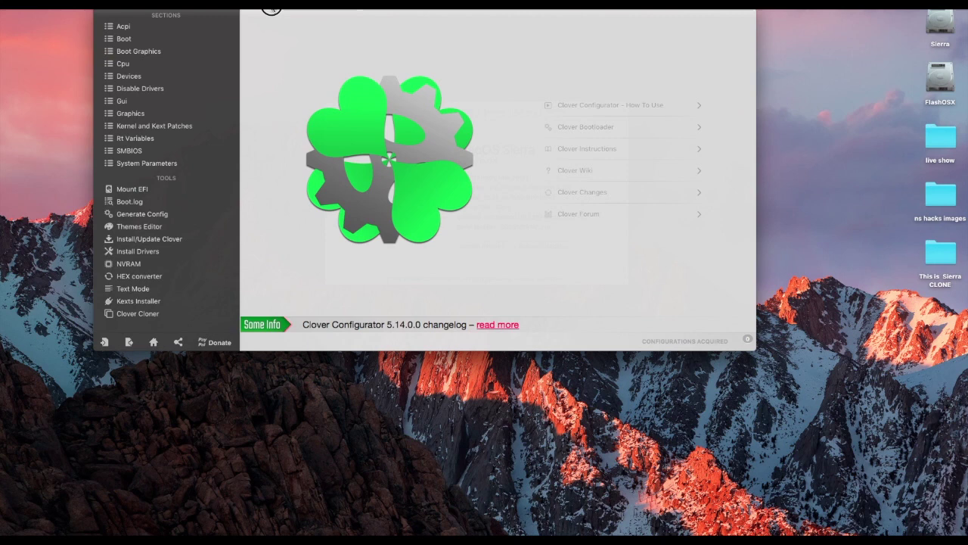
{"action": "left_click_drag", "start_coordinate": [272, 6], "coordinate": [403, 112]}
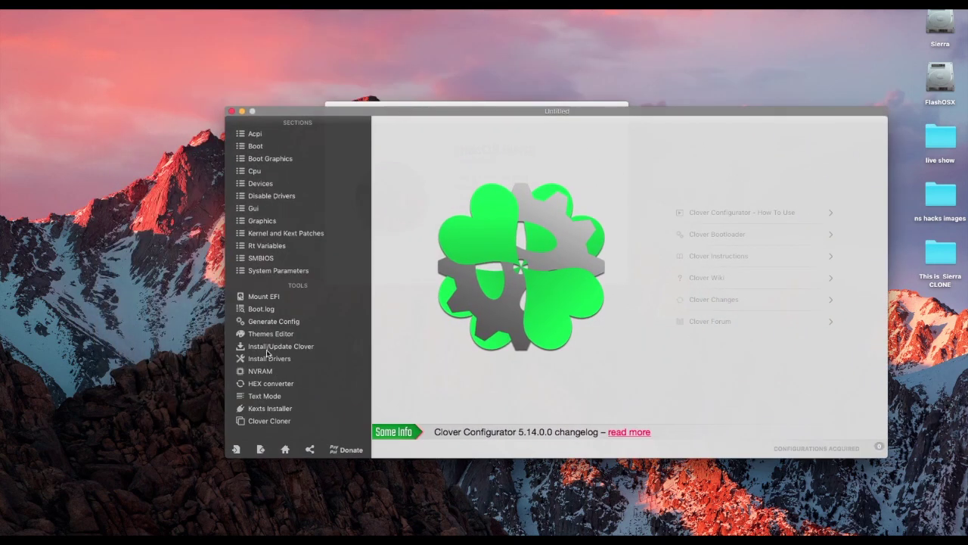
Mount the EFI partition of the Sierra boot disk and uncover its volume on the desktop
{"action": "left_click", "coordinate": [261, 297]}
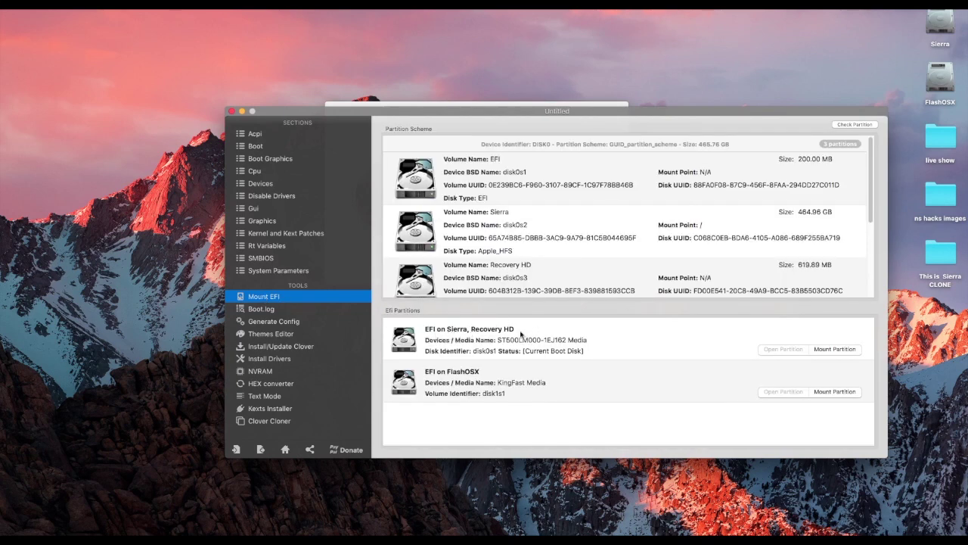
{"action": "left_click", "coordinate": [836, 349]}
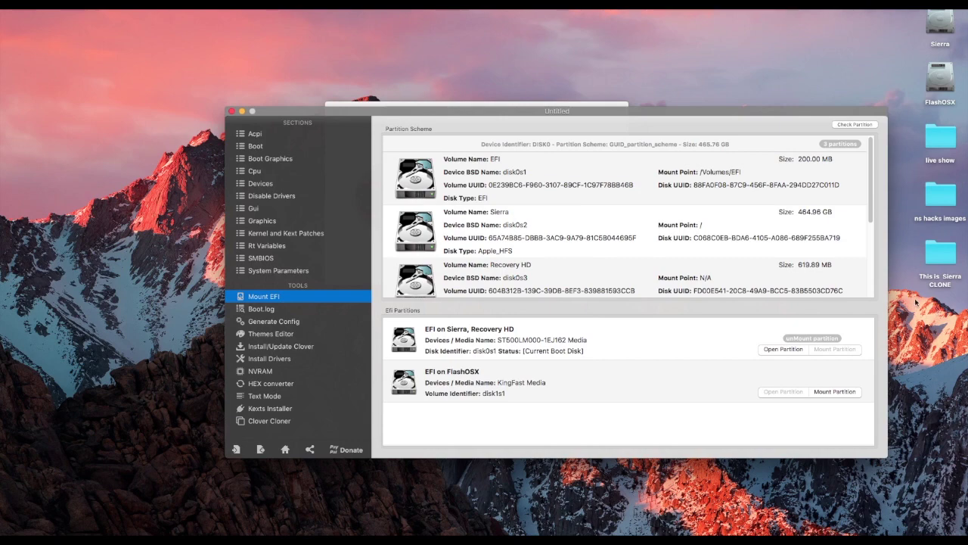
{"action": "left_click_drag", "start_coordinate": [502, 113], "coordinate": [408, 82]}
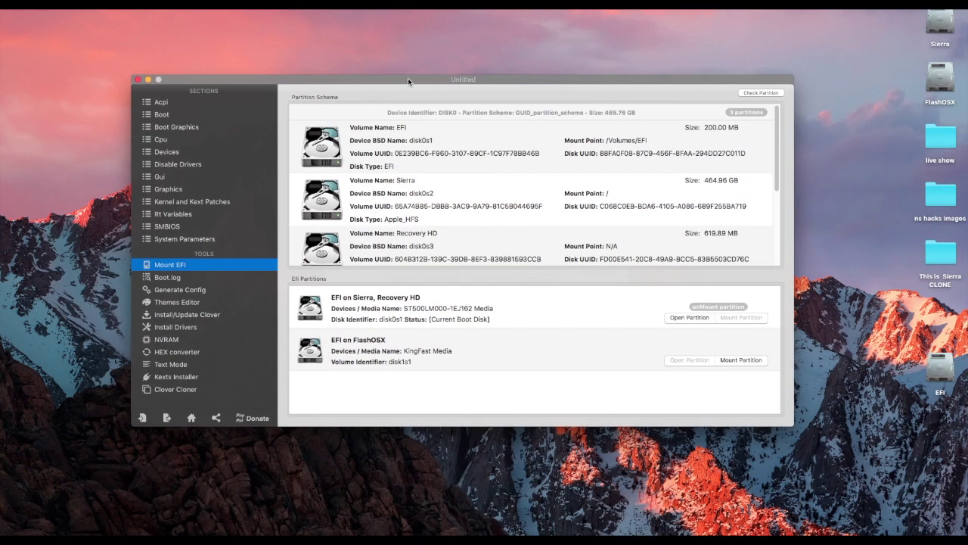
Open the CLOVER folder inside the EFI folder of the mounted EFI volume
{"action": "double_click", "coordinate": [938, 366]}
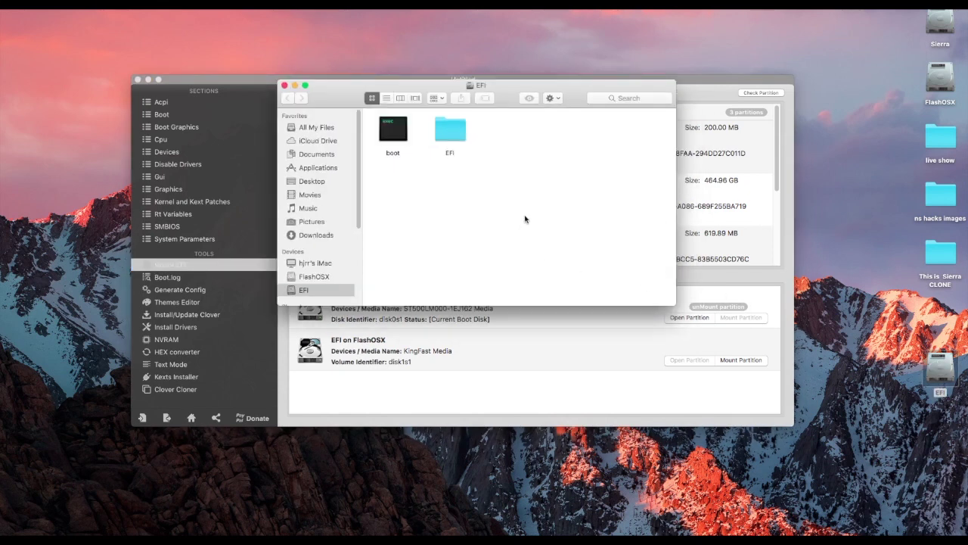
{"action": "double_click", "coordinate": [456, 136]}
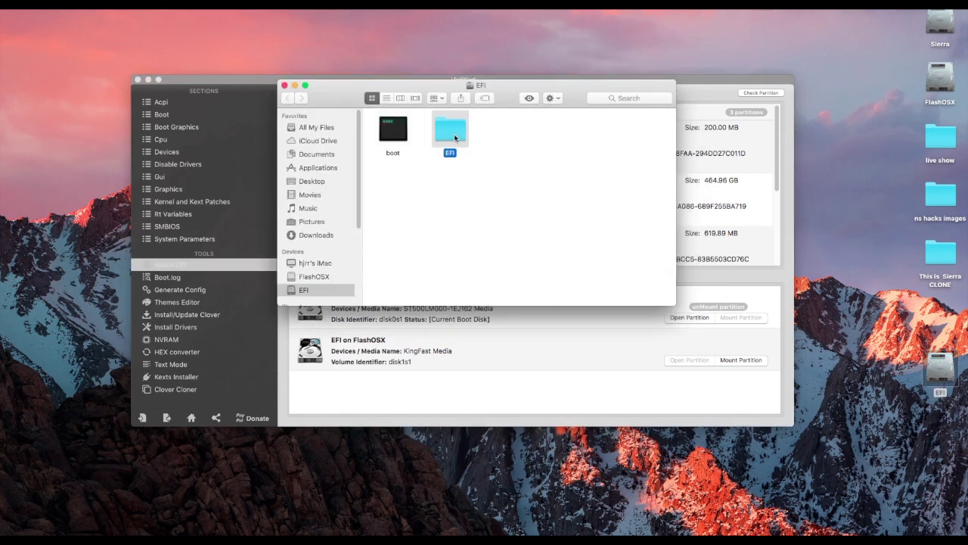
{"action": "double_click", "coordinate": [504, 143]}
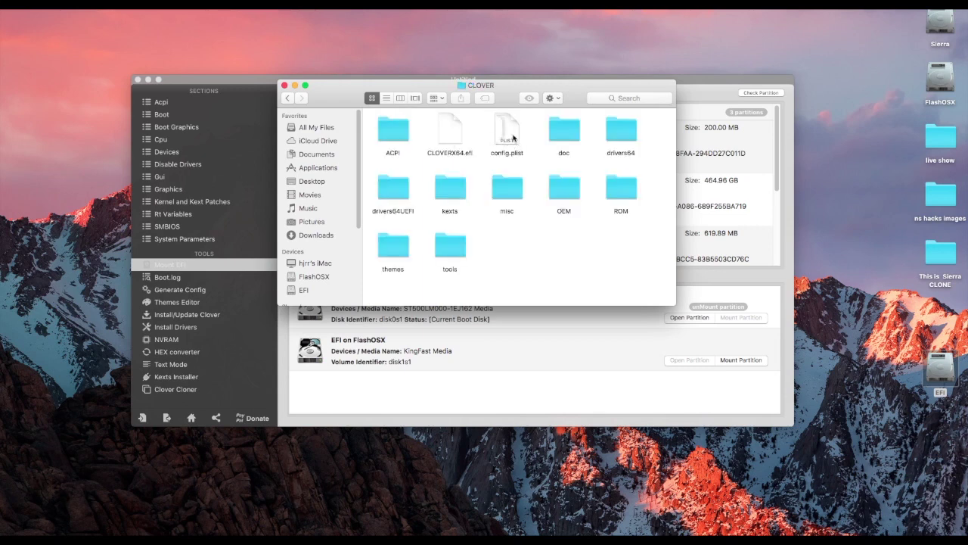
Open config.plist with the default Clover Configurator.app, version 5.9.3.0, and reposition its window
{"action": "left_click", "coordinate": [509, 136]}
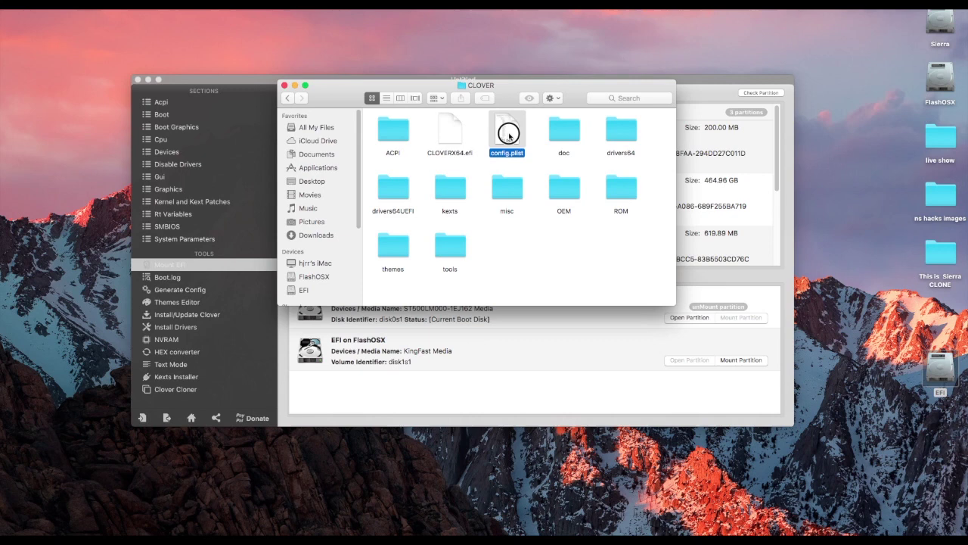
{"action": "right_click", "coordinate": [509, 138]}
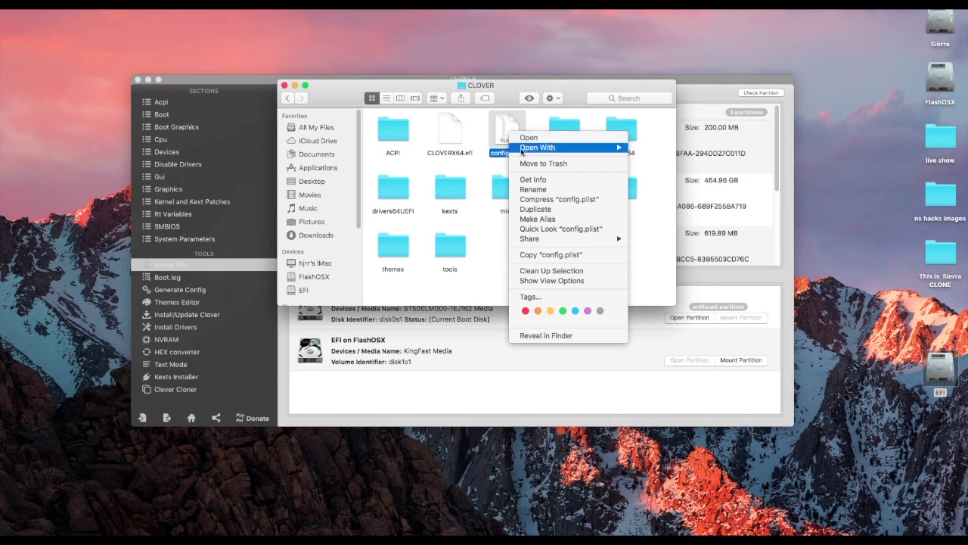
{"action": "mouse_move", "coordinate": [521, 151]}
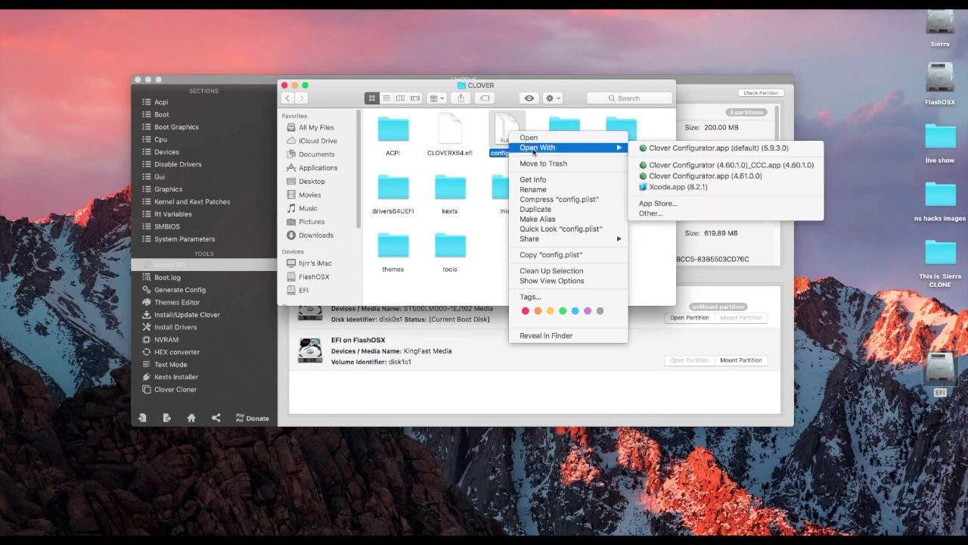
{"action": "left_click", "coordinate": [679, 148]}
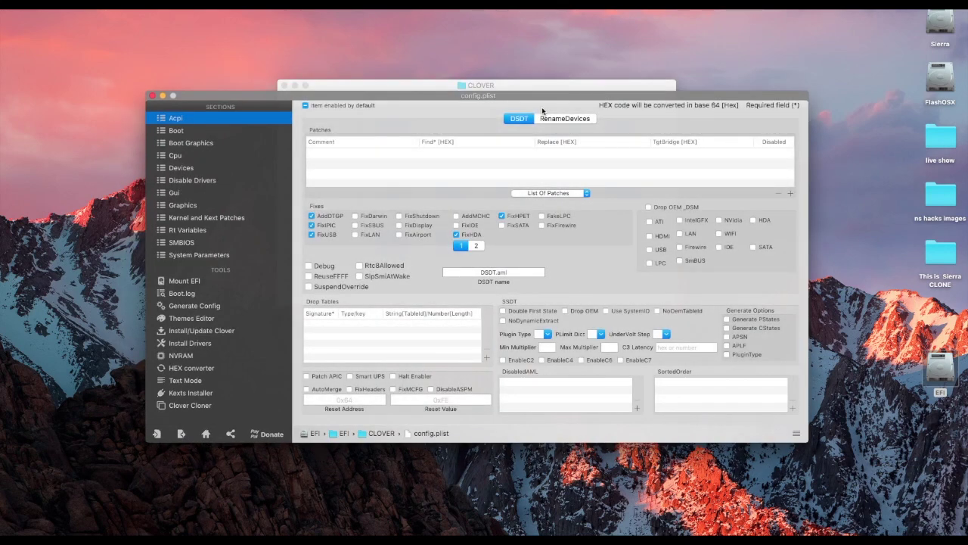
{"action": "left_click_drag", "start_coordinate": [255, 95], "coordinate": [244, 19]}
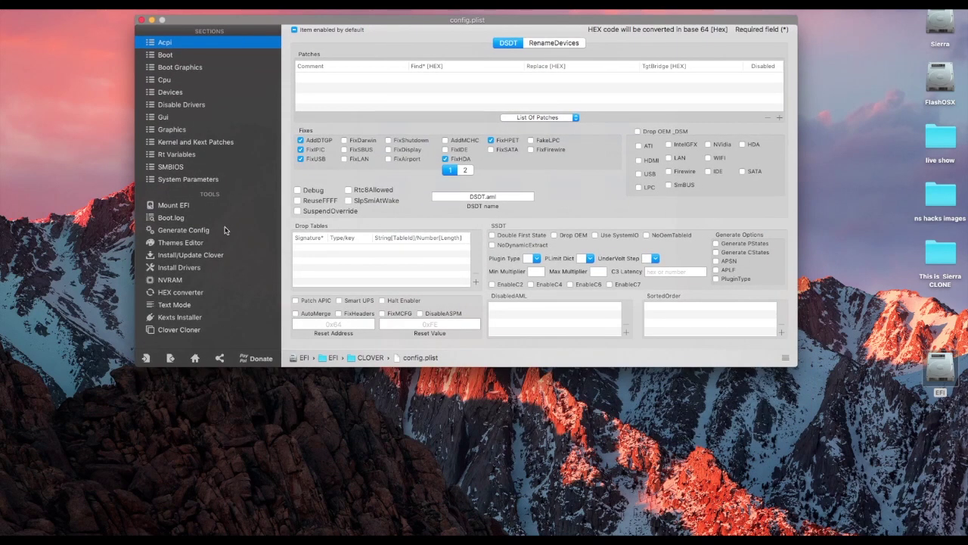
In the SMBIOS section, set the size of memory slot 0 to 8912 MB
{"action": "left_click", "coordinate": [170, 168]}
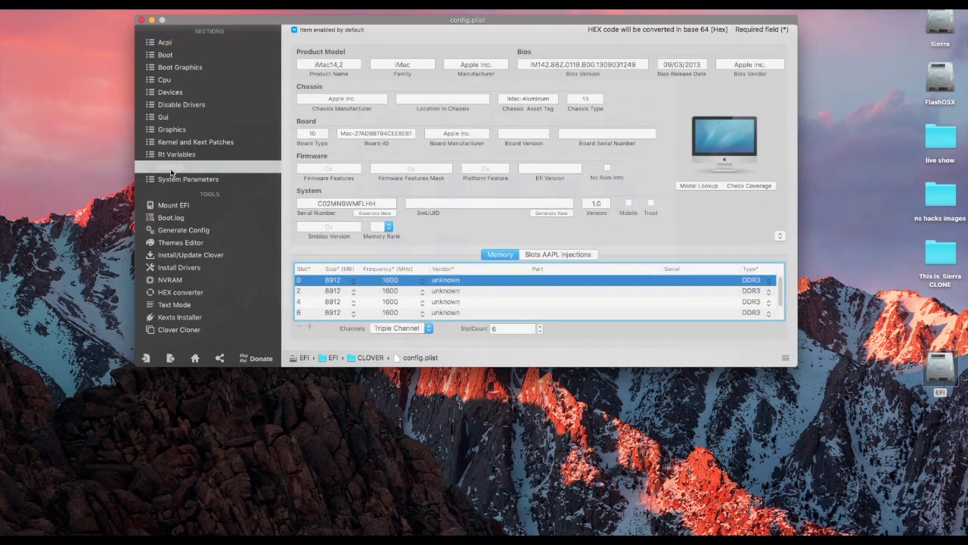
{"action": "left_click", "coordinate": [472, 279]}
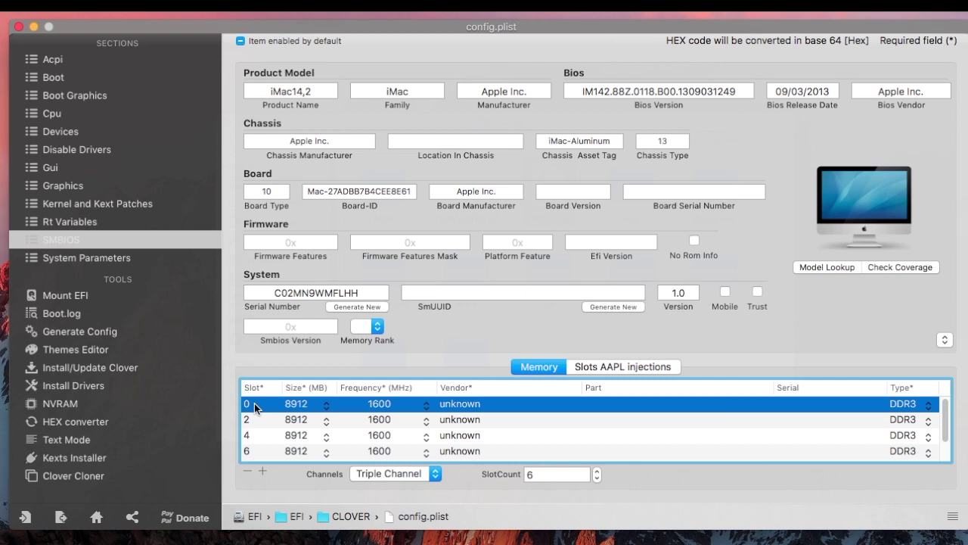
{"action": "left_click", "coordinate": [326, 406]}
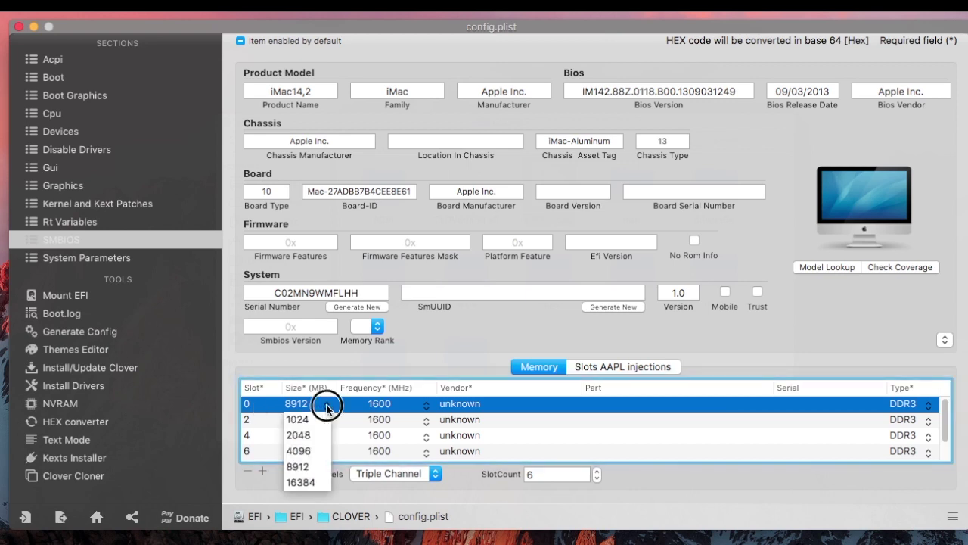
{"action": "left_click", "coordinate": [320, 468]}
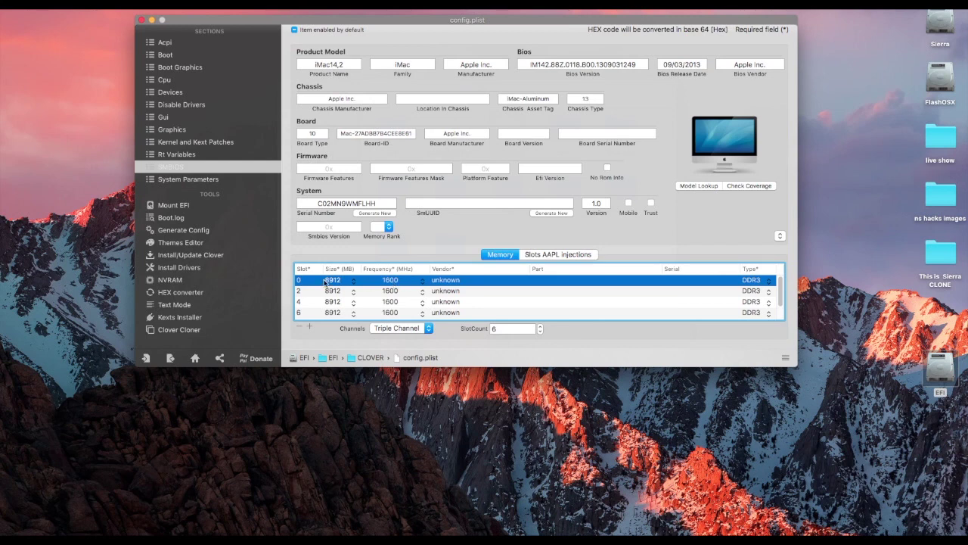
Go through memory slots 0 to 10 in the SMBIOS memory table to check their size, frequency and type
{"action": "scroll", "coordinate": [318, 297], "scroll_direction": "down", "scroll_amount": 1}
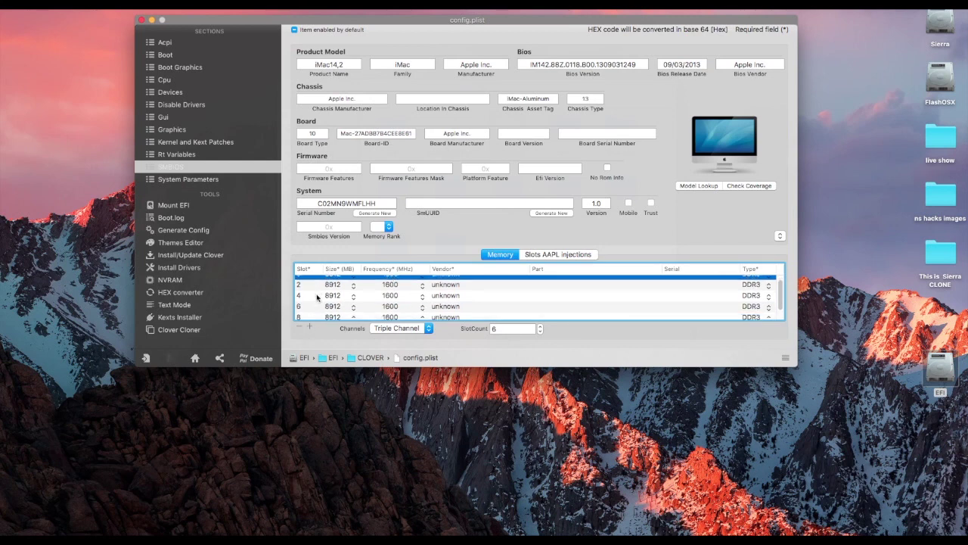
{"action": "scroll", "coordinate": [312, 289], "scroll_direction": "up", "scroll_amount": 1}
{"action": "left_click", "coordinate": [308, 292]}
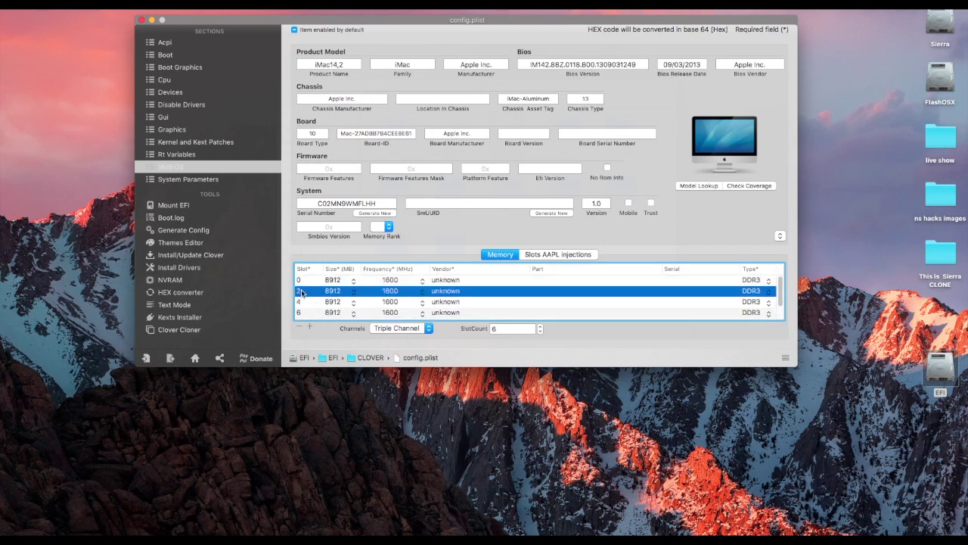
{"action": "left_click", "coordinate": [308, 281]}
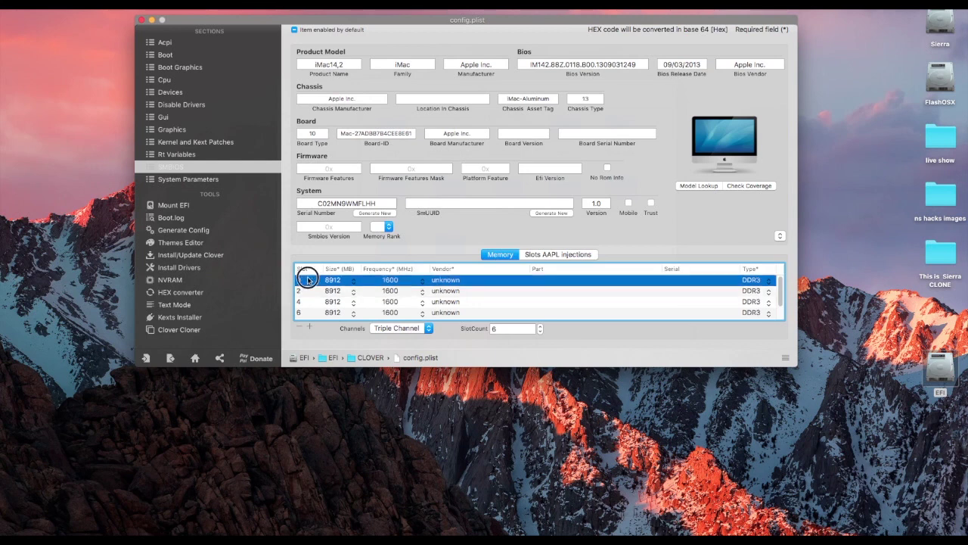
{"action": "key", "text": "Down"}
{"action": "key", "text": "Down"}
{"action": "key", "text": "Down"}
{"action": "key", "text": "Down"}
{"action": "key", "text": "Down"}
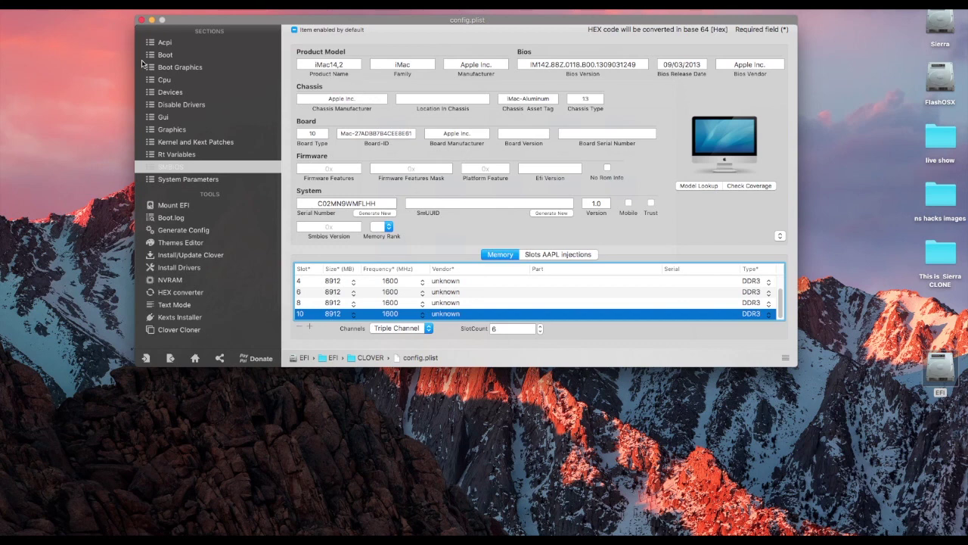
Save config.plist and close it, keeping the saved changes
{"action": "left_click", "coordinate": [102, 4]}
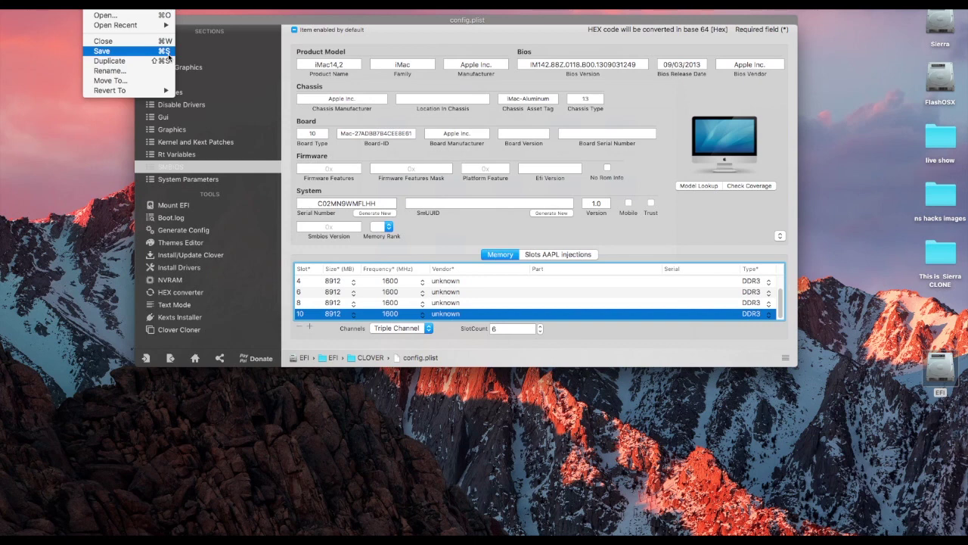
{"action": "left_click", "coordinate": [144, 107]}
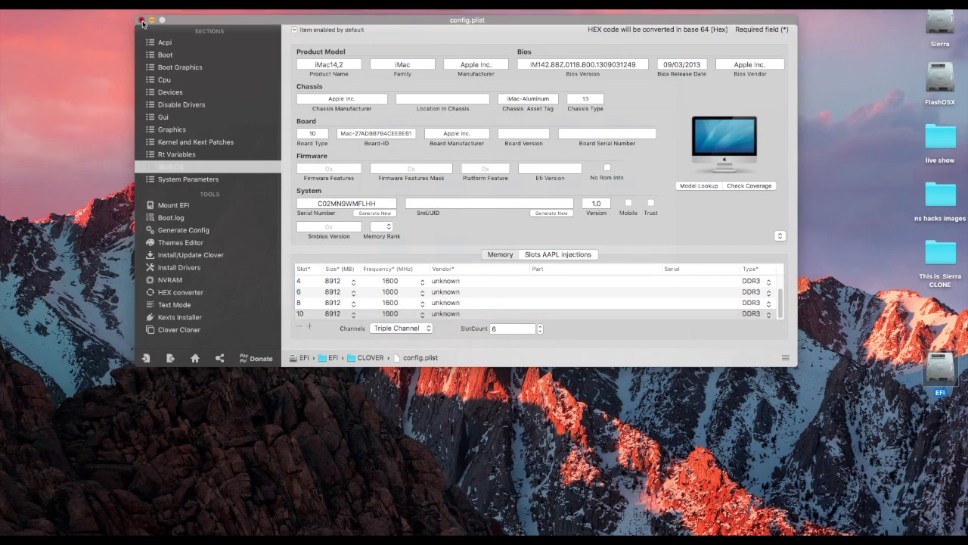
{"action": "left_click", "coordinate": [141, 21]}
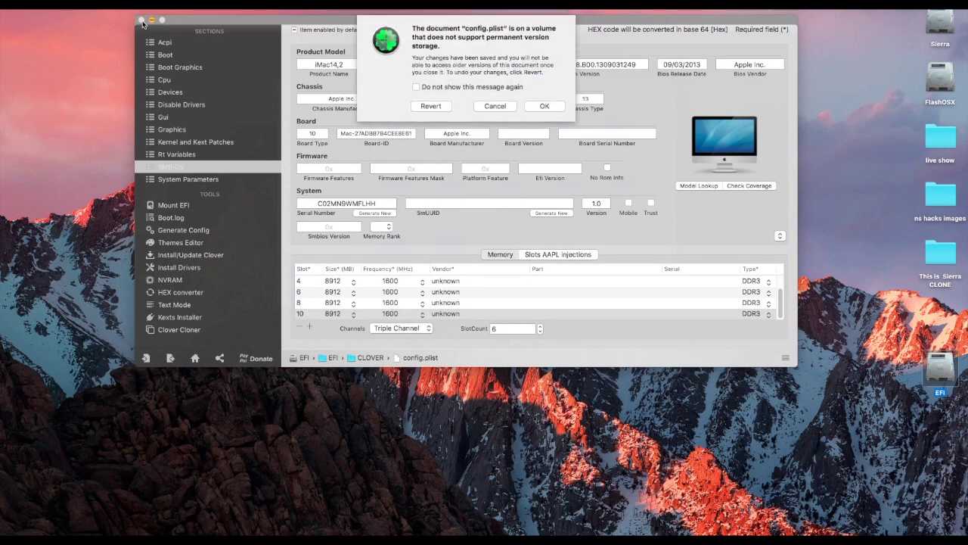
{"action": "left_click", "coordinate": [495, 107]}
{"action": "left_click", "coordinate": [142, 21]}
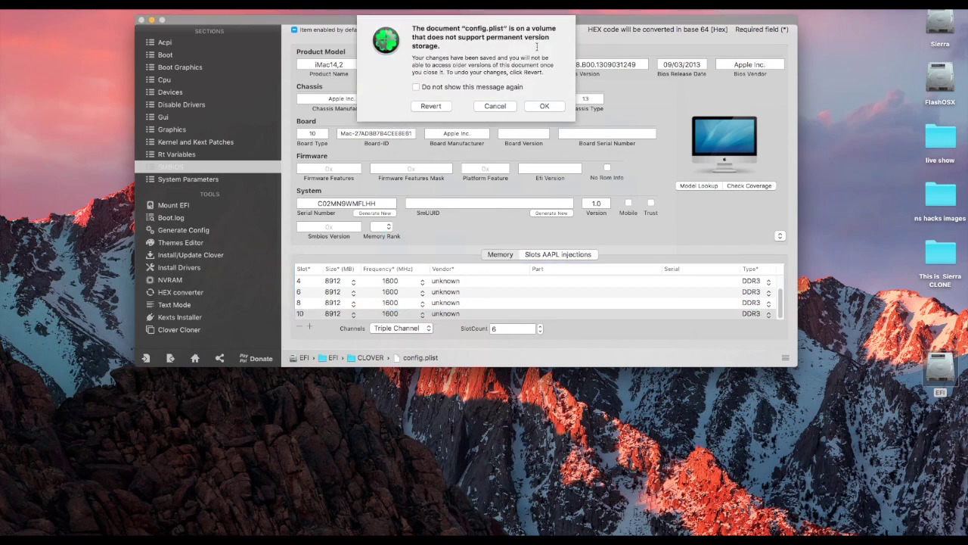
{"action": "left_click", "coordinate": [542, 105]}
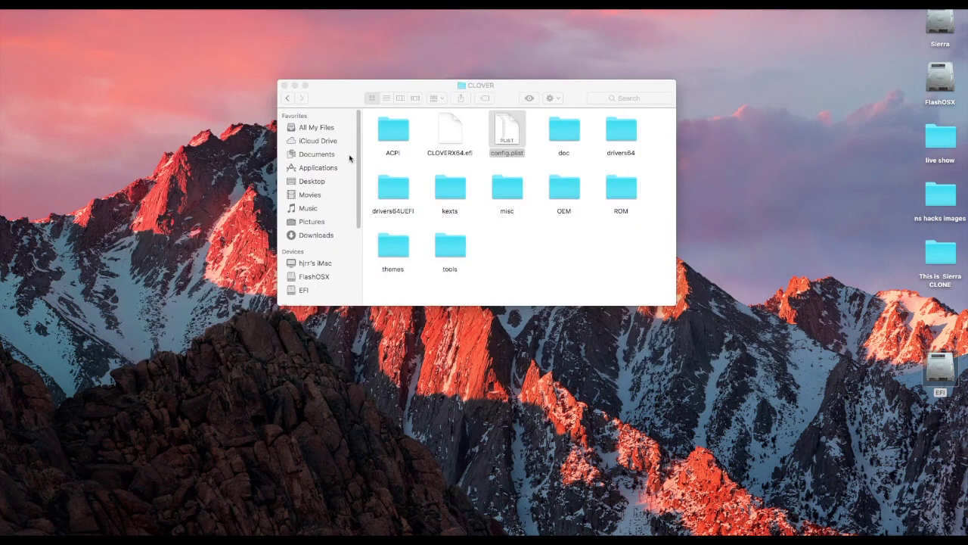
Close the CLOVER folder window and eject the EFI volume
{"action": "left_click", "coordinate": [284, 87]}
{"action": "right_click", "coordinate": [942, 369]}
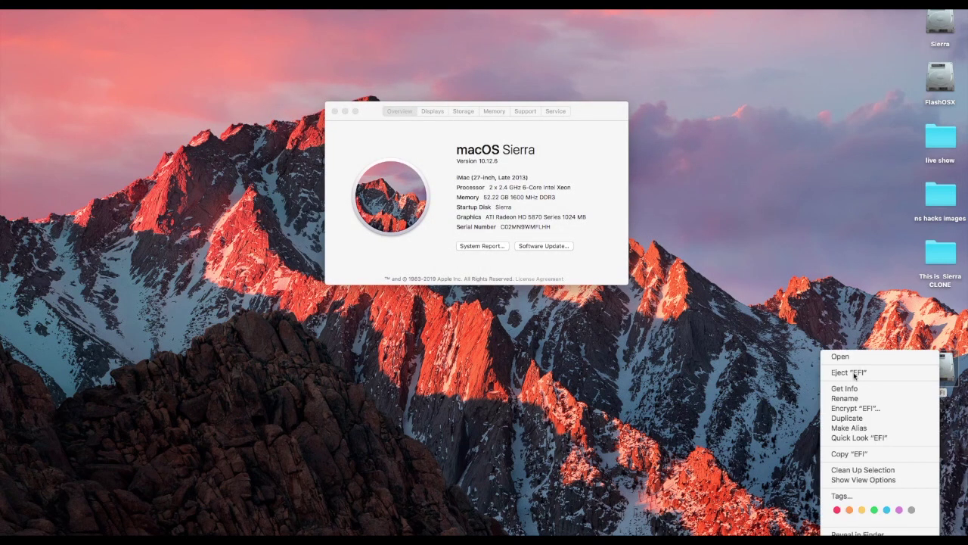
{"action": "left_click", "coordinate": [858, 373]}
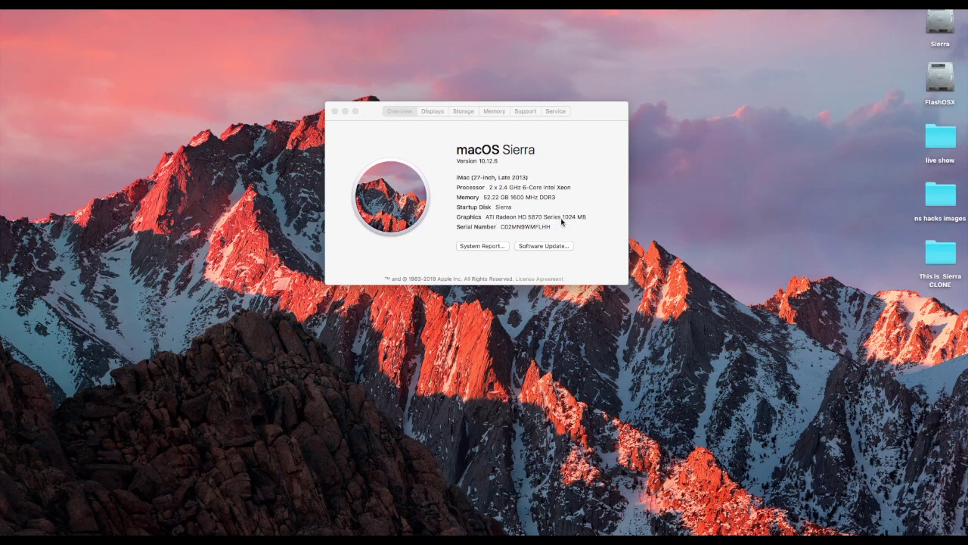
{"action": "left_click_drag", "start_coordinate": [592, 110], "coordinate": [492, 138]}
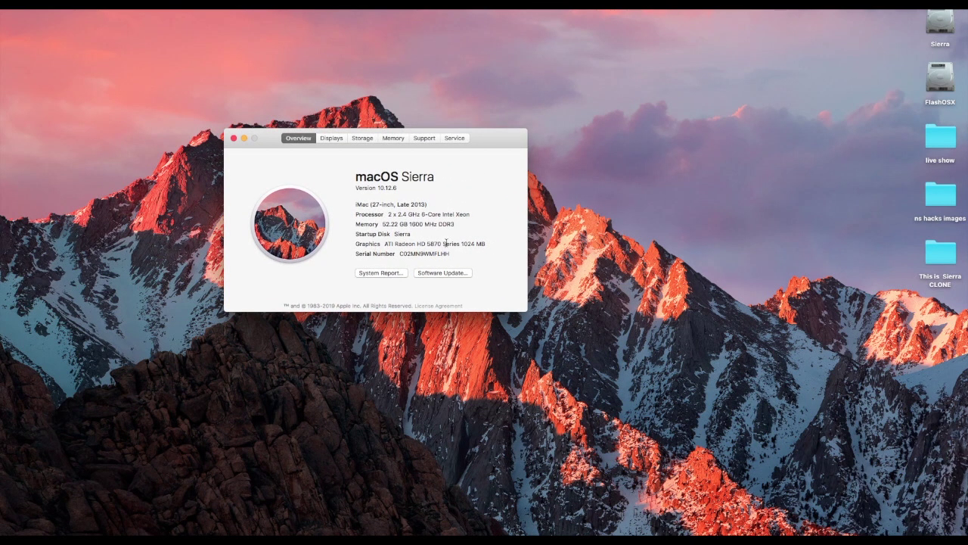